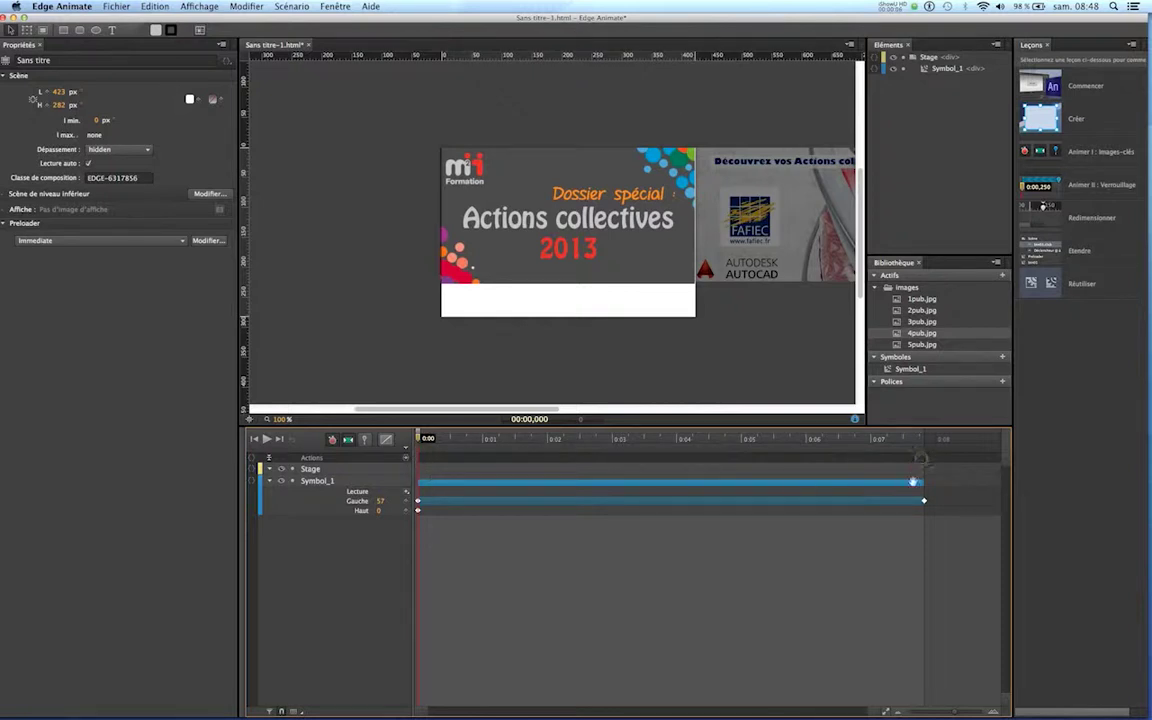
# Step: Draw a rectangle about 36 by 31 px in the white strip below the banner and name it btstop
pyautogui.moveTo(420, 439); pyautogui.dragTo(391, 463)
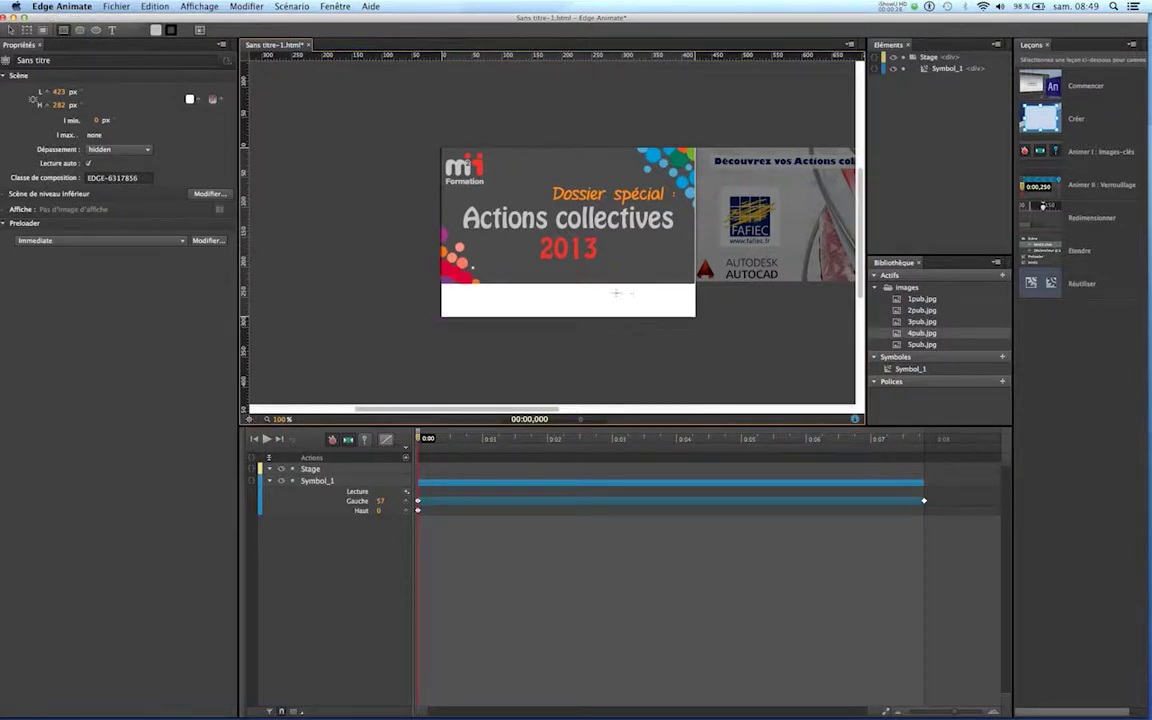
pyautogui.moveTo(607, 293); pyautogui.dragTo(631, 314)
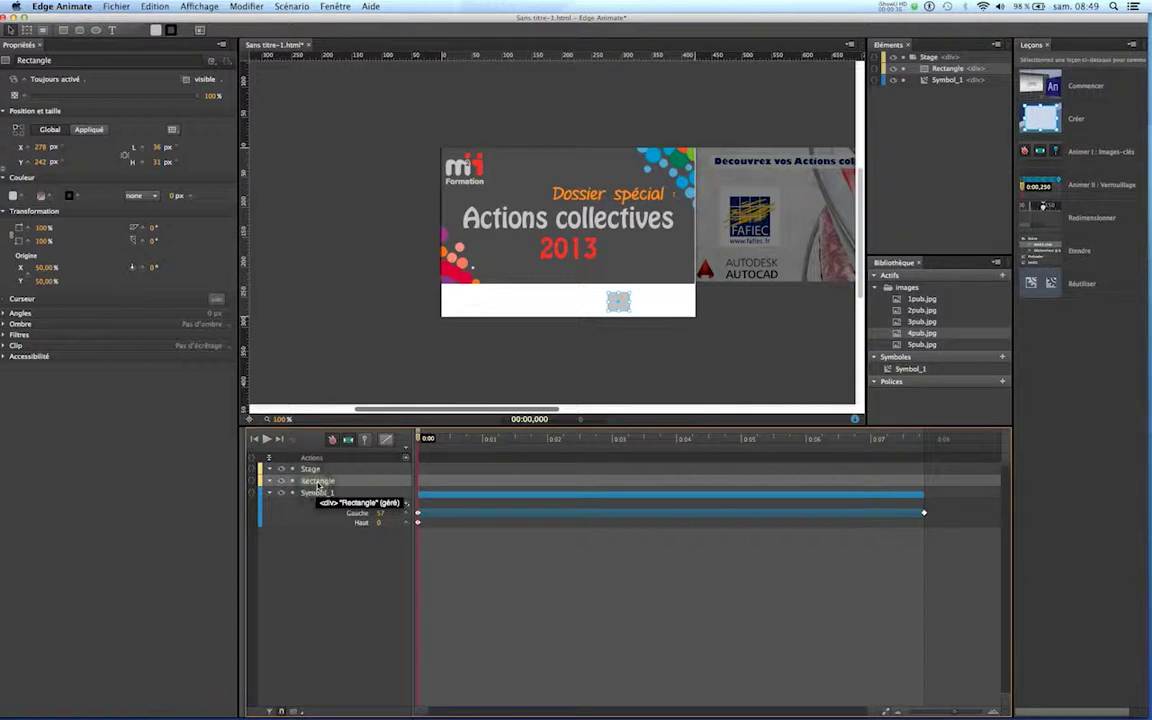
pyautogui.doubleClick(321, 486)
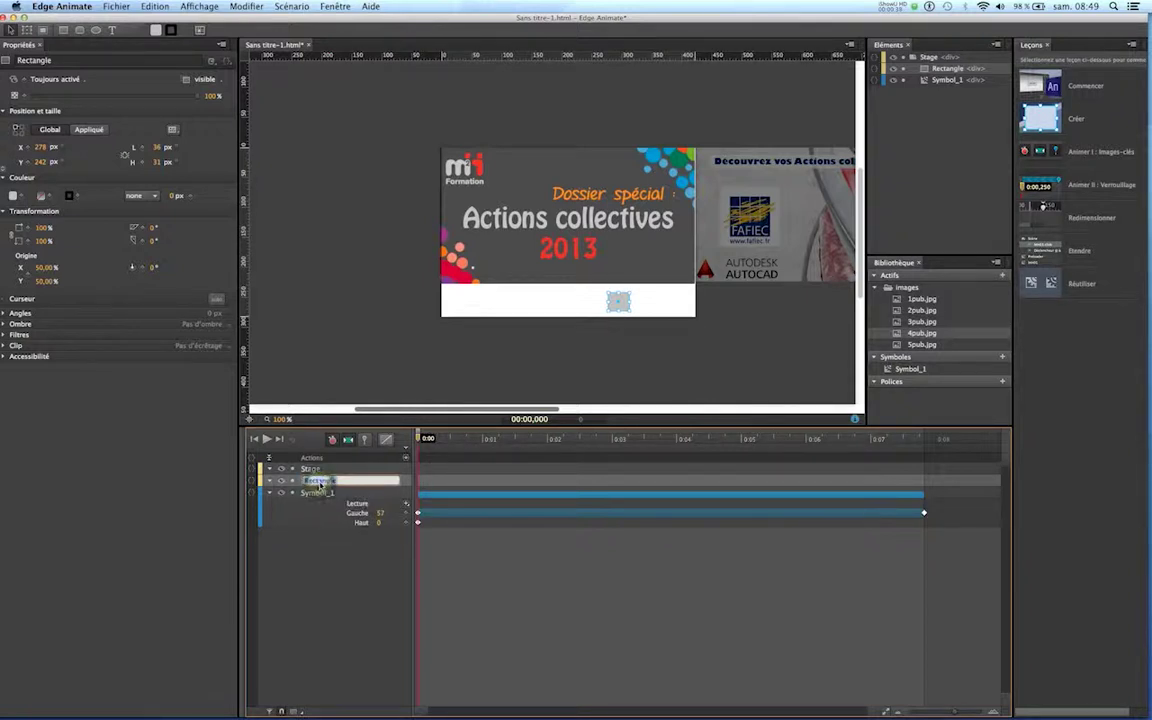
pyautogui.write('be')
pyautogui.click(330, 556)
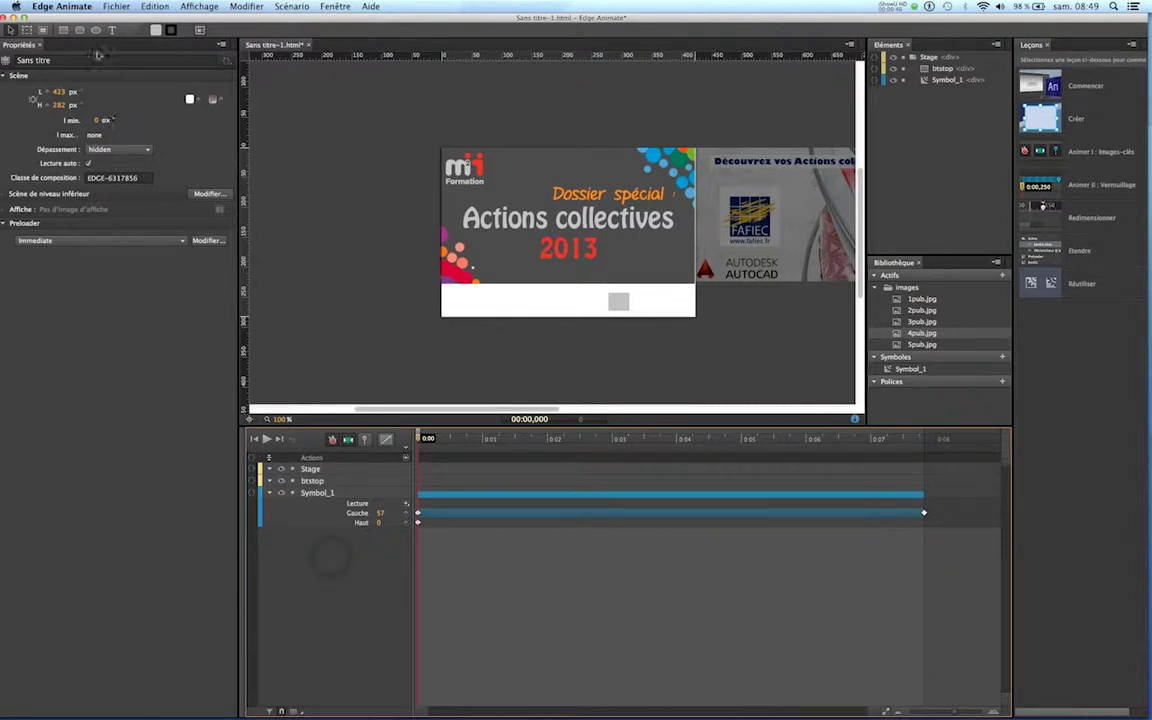
# Step: Draw an ellipse about 43 by 39 px in the white strip, named btplay and centred level with the btstop rectangle
pyautogui.click(95, 29)
pyautogui.moveTo(492, 294); pyautogui.dragTo(518, 317)
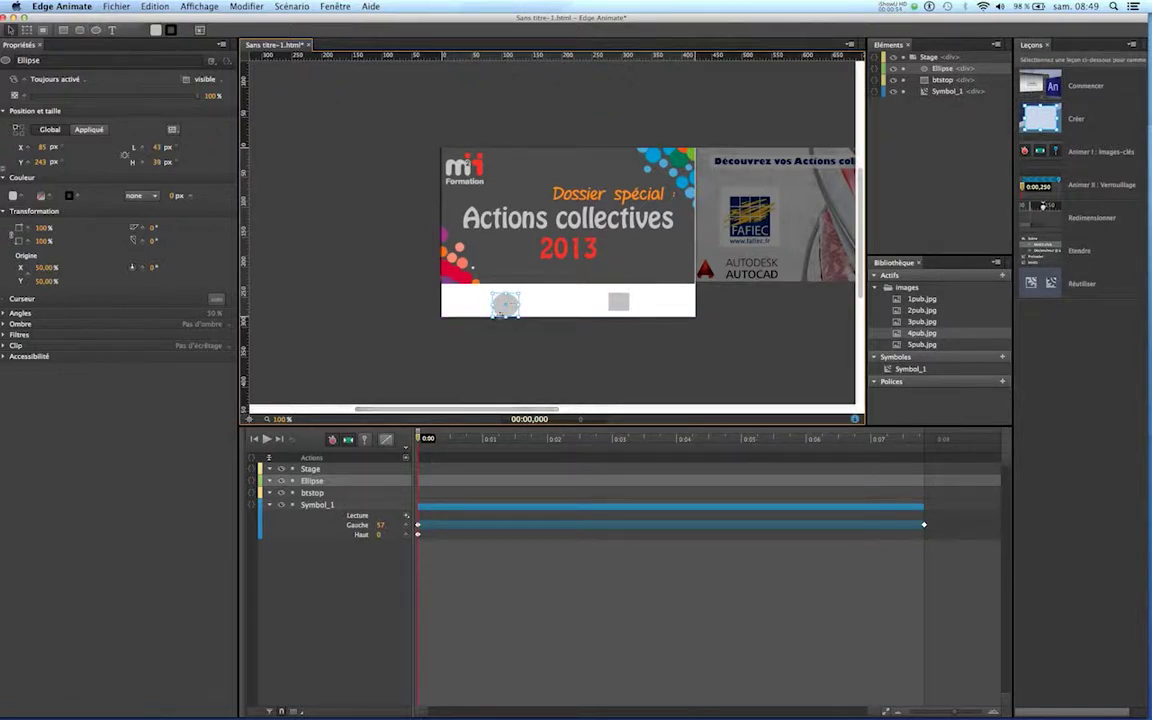
pyautogui.doubleClick(312, 484)
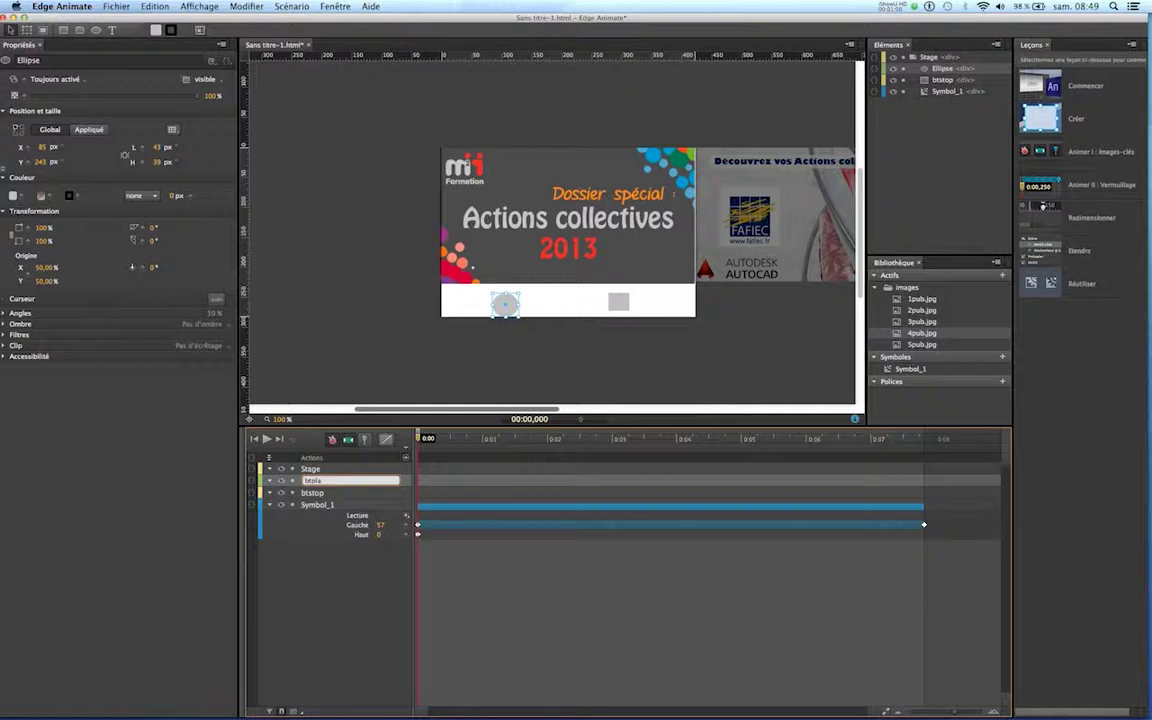
pyautogui.click(364, 569)
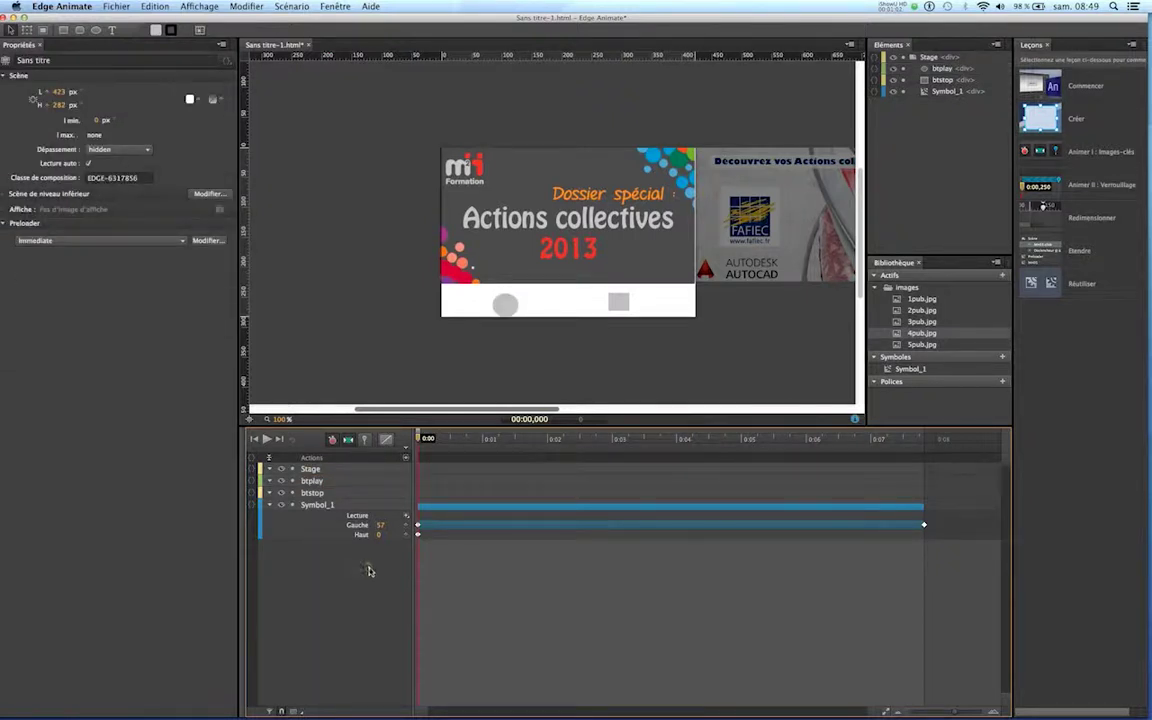
pyautogui.click(498, 305)
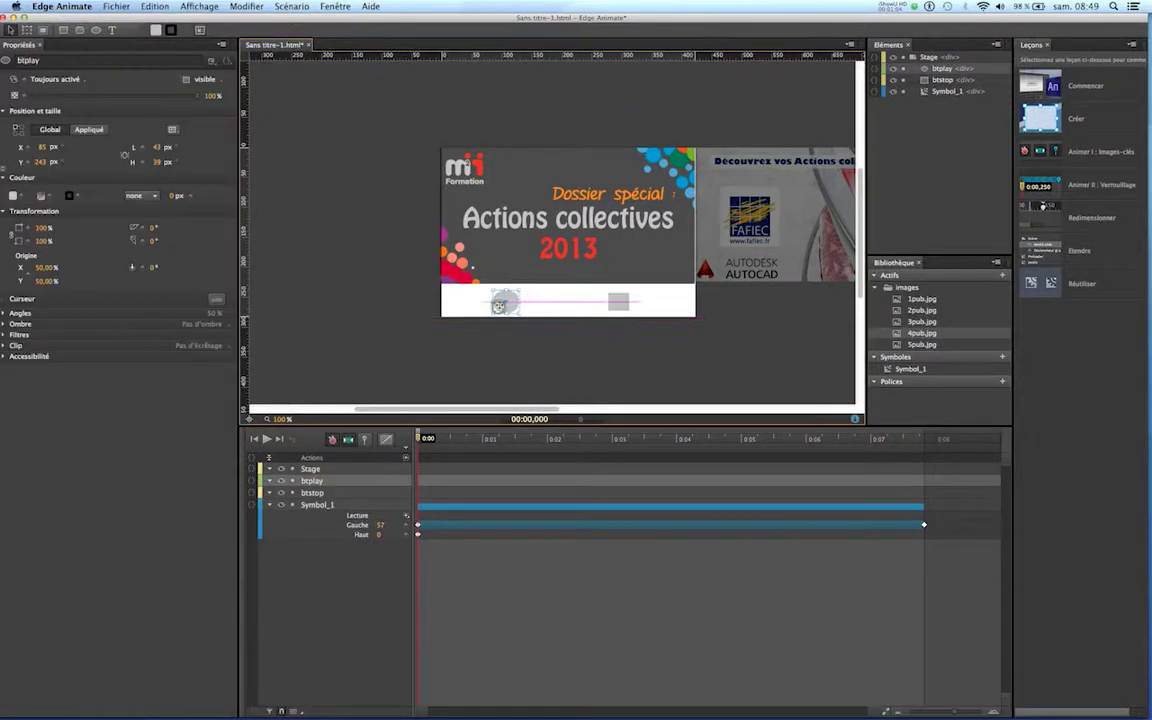
pyautogui.click(537, 570)
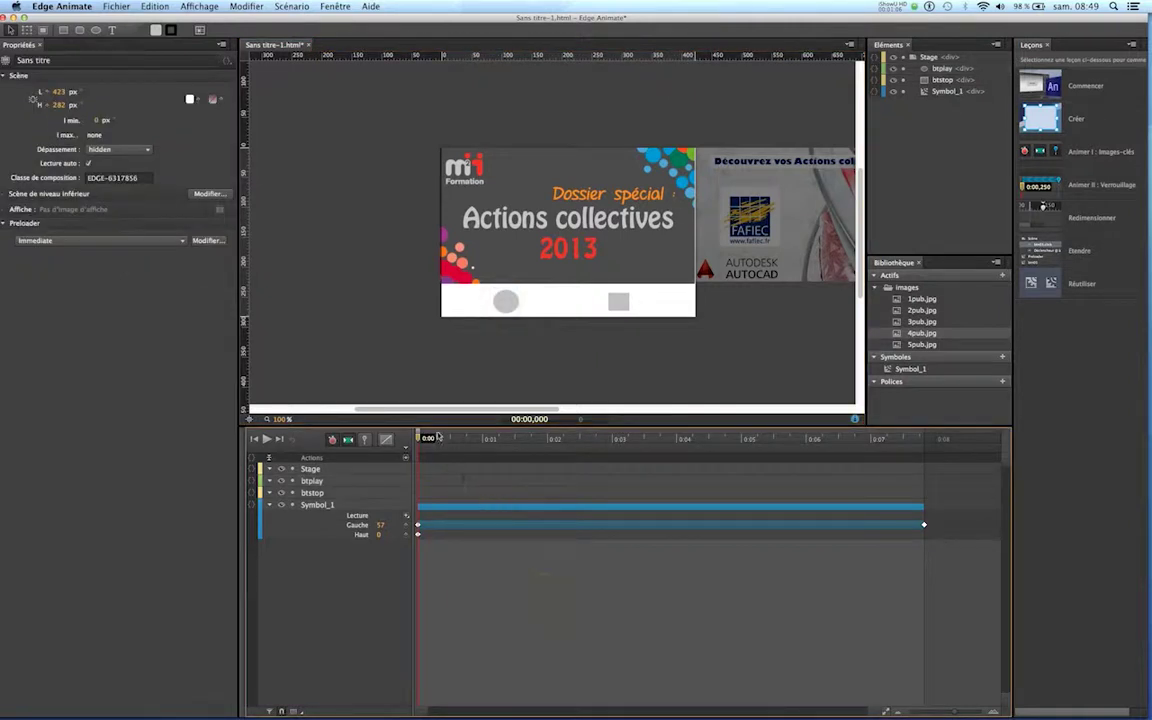
# Step: Preview the scrolling banner animation on the timeline and return to its start
pyautogui.press('space')
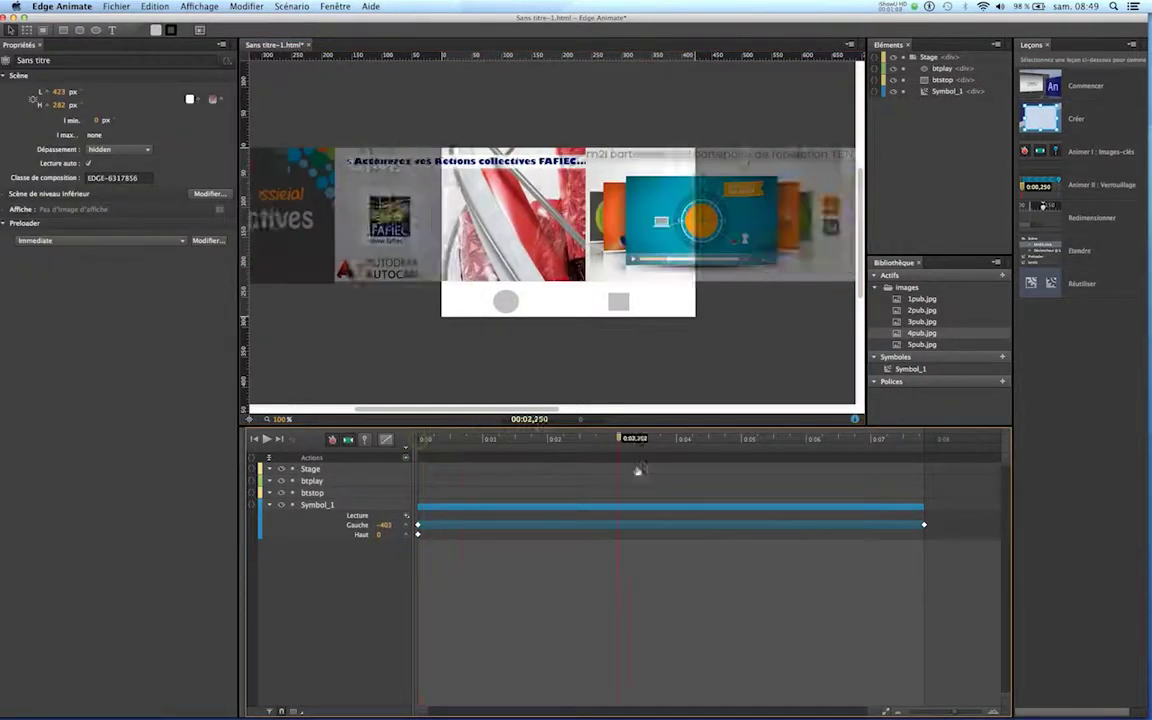
pyautogui.press('space')
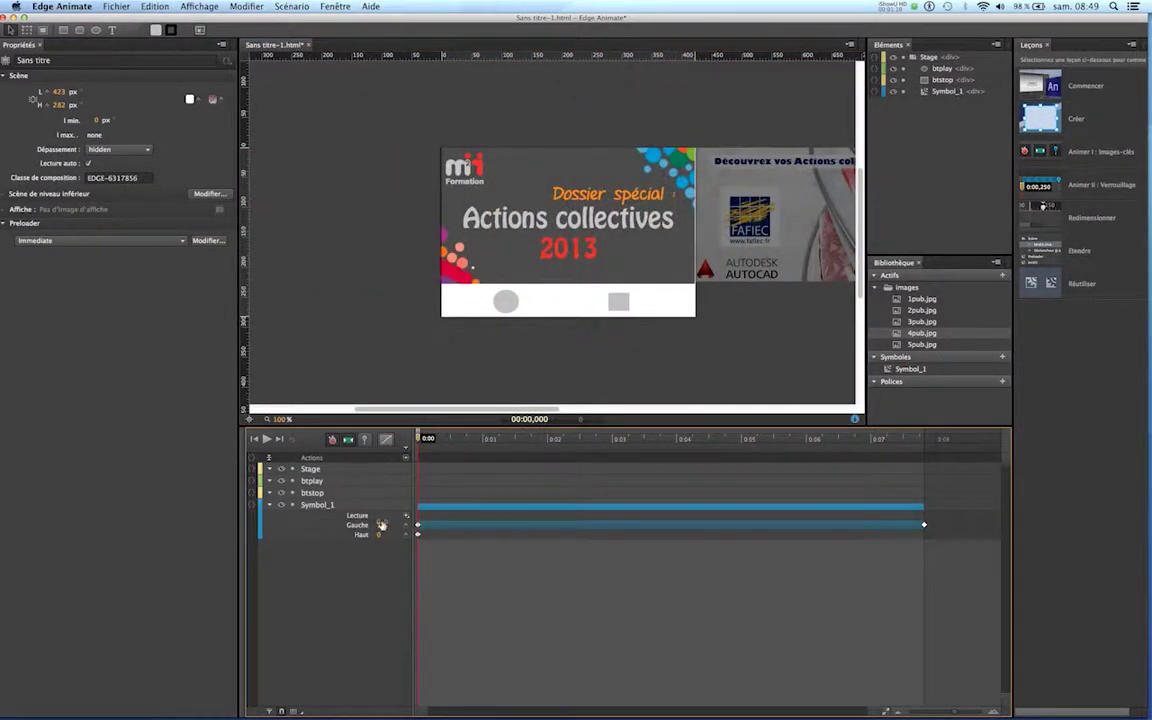
# Step: Add a click event to the btstop rectangle with the Arrêter action, sym.stop();
pyautogui.click(620, 303)
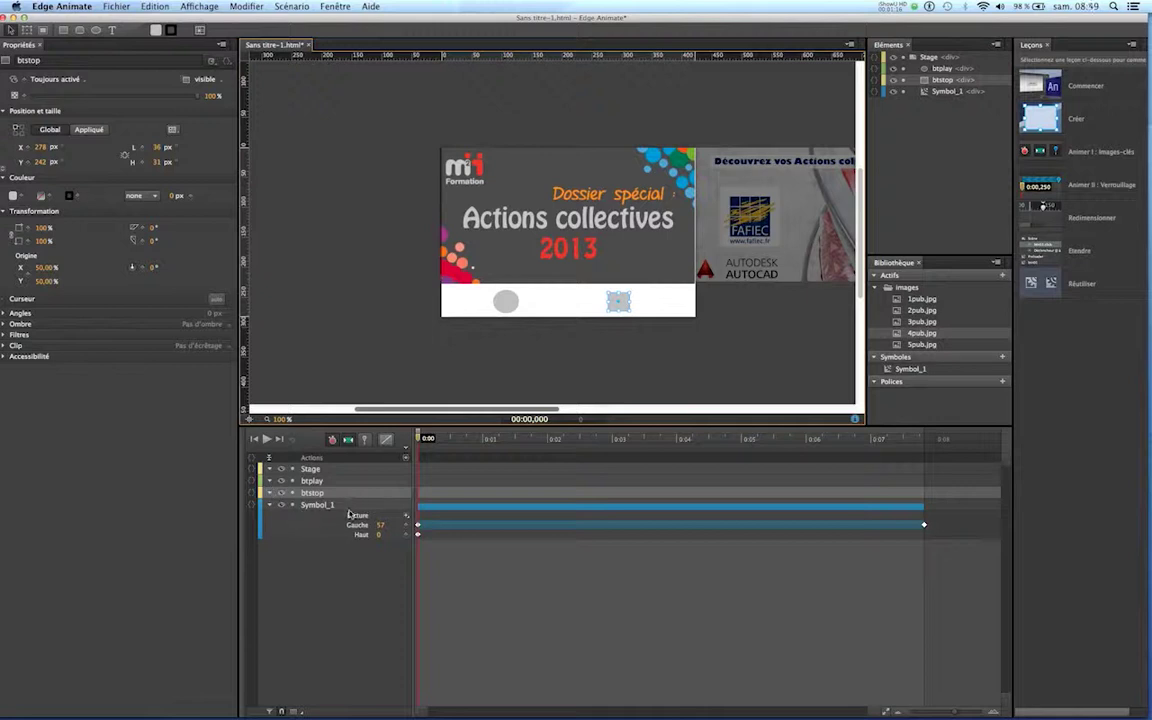
pyautogui.click(252, 495)
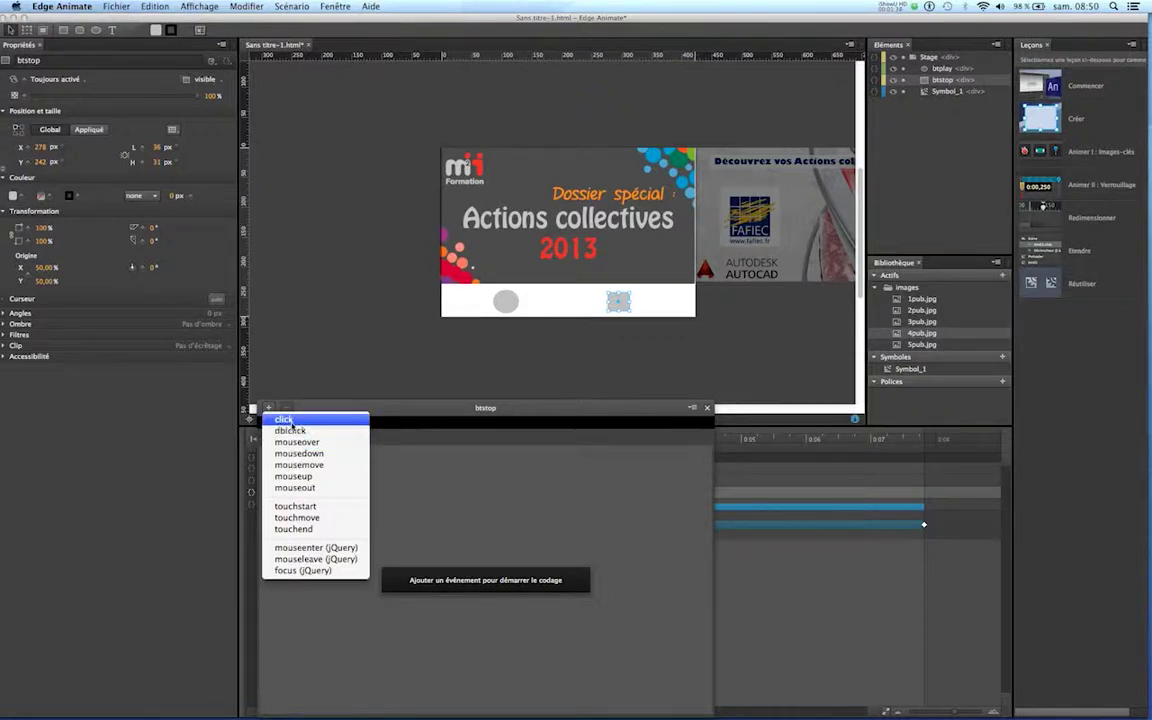
pyautogui.click(292, 420)
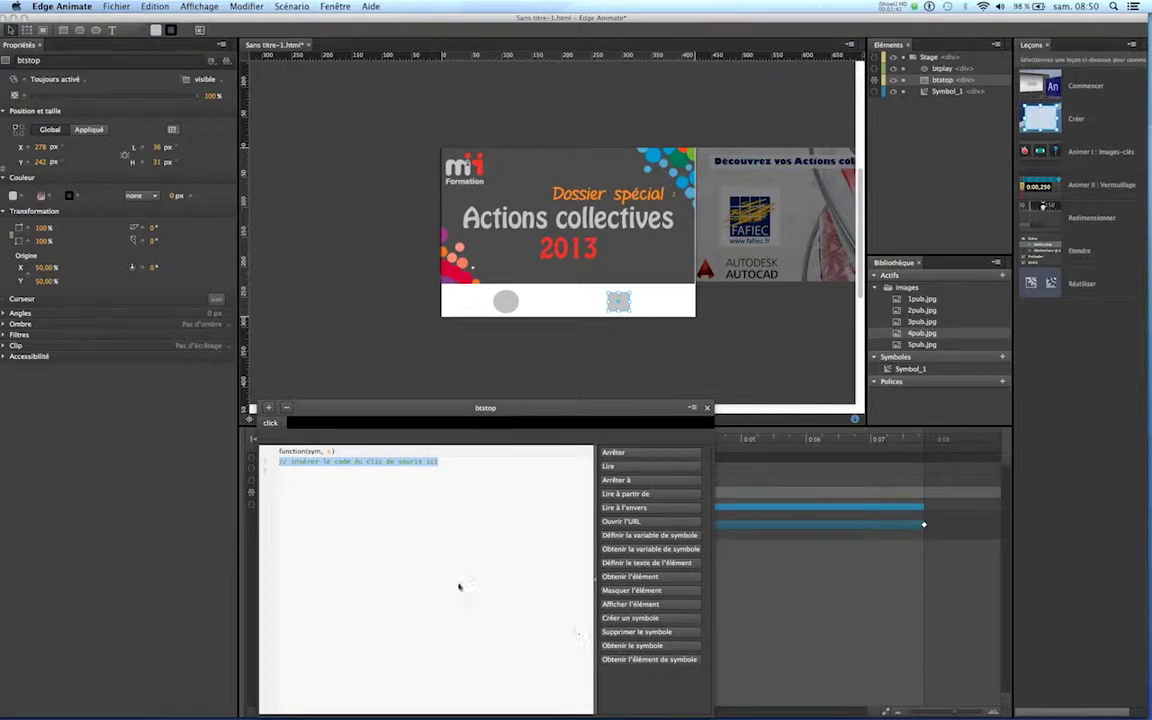
pyautogui.click(620, 454)
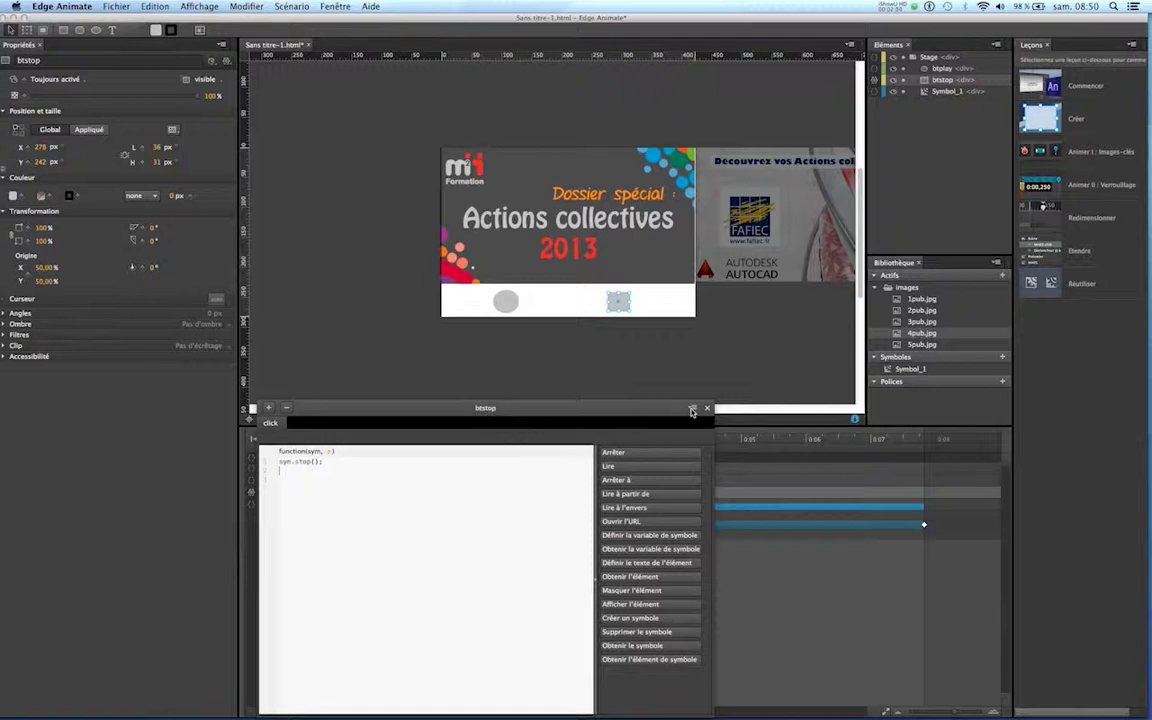
pyautogui.click(570, 398)
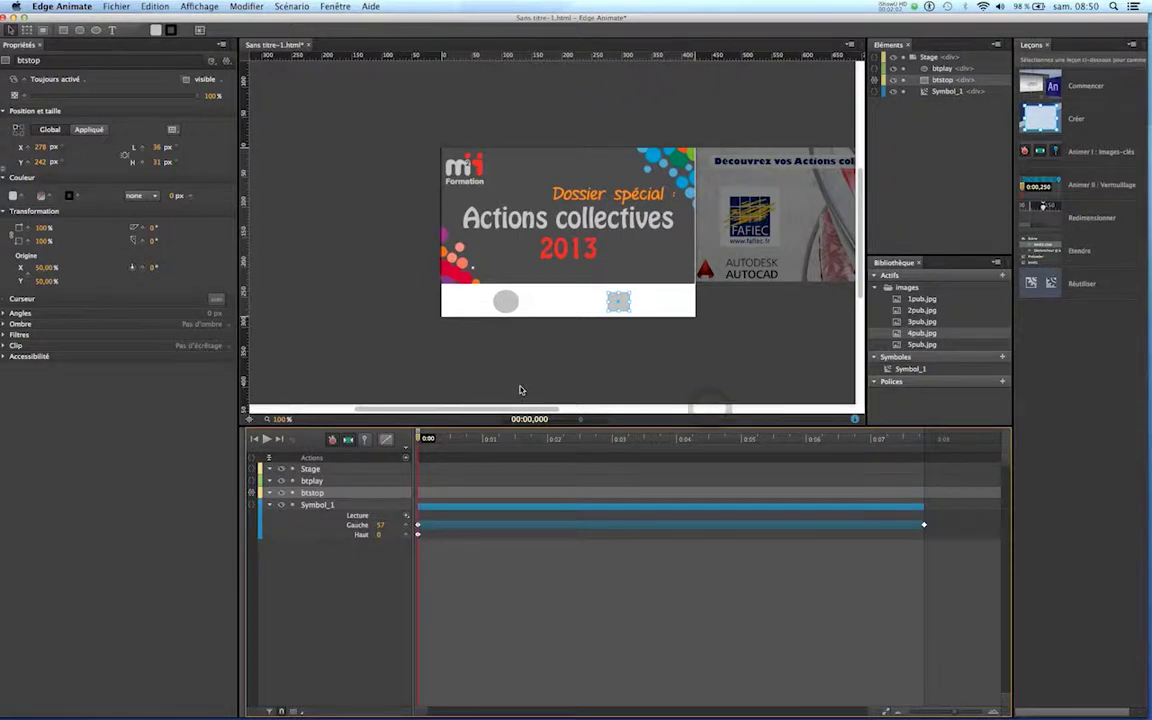
# Step: Preview the composition in Safari, test the stop button on the running banner, and close the preview
pyautogui.press('super+Return')
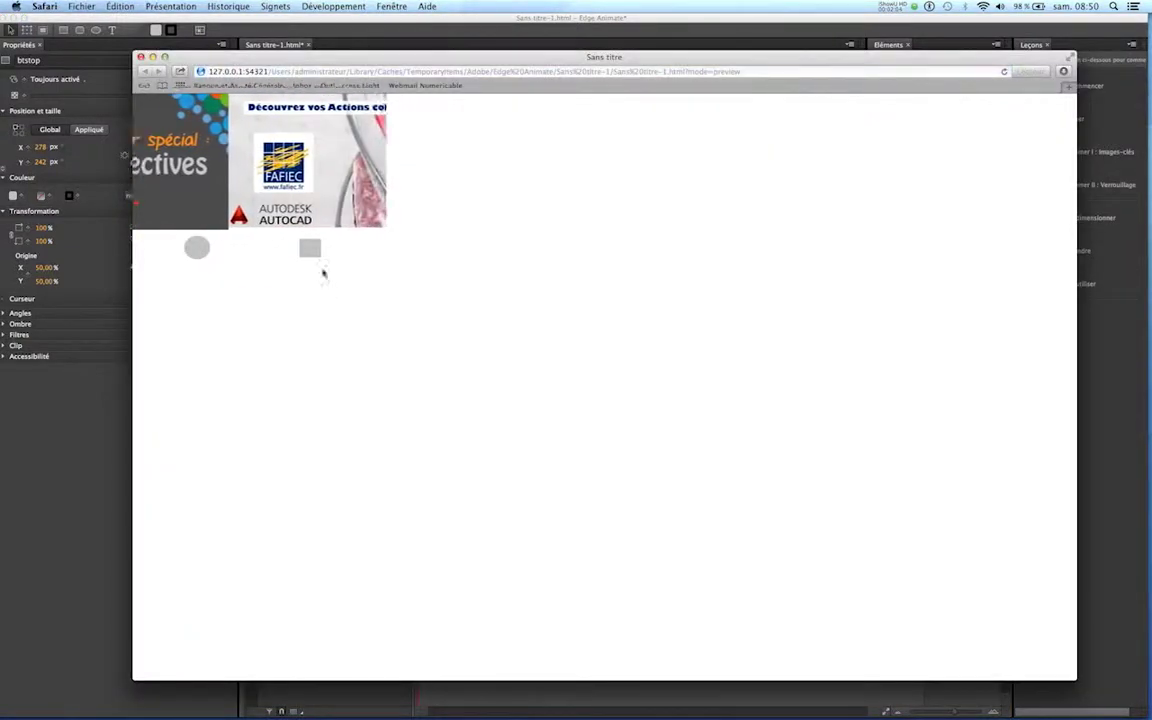
pyautogui.click(310, 250)
pyautogui.click(310, 250)
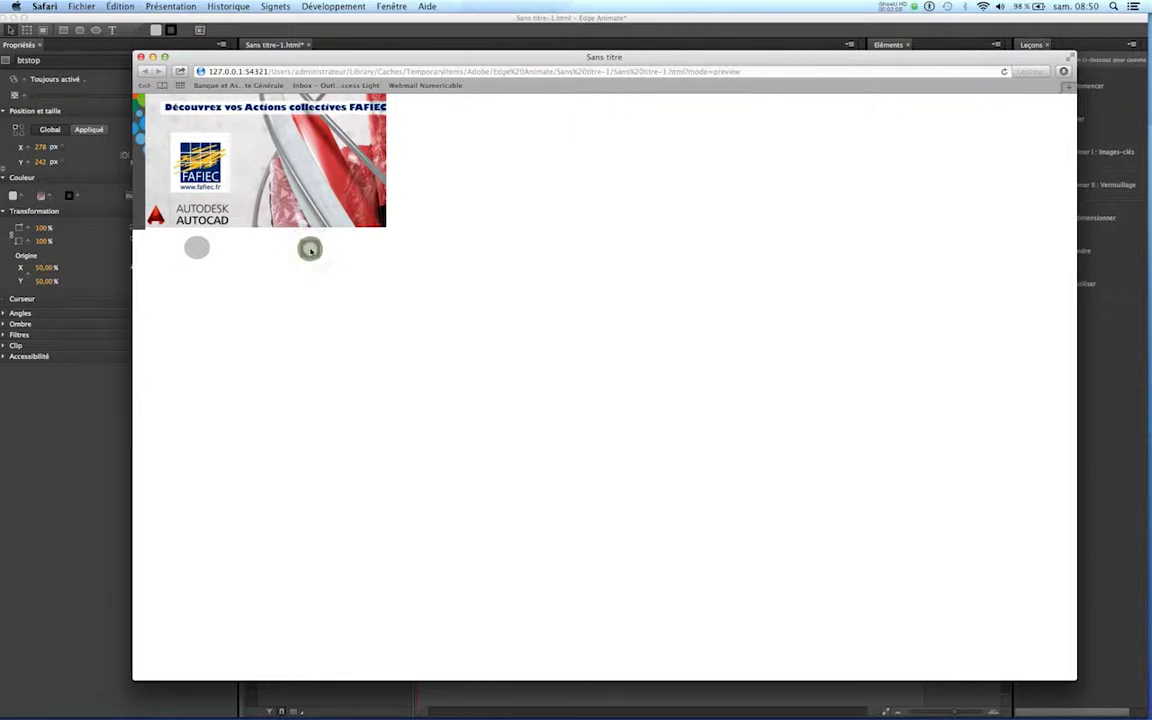
pyautogui.click(141, 57)
# Step: Add a click event to the btplay ellipse with the Lire action, sym.play();
pyautogui.click(503, 300)
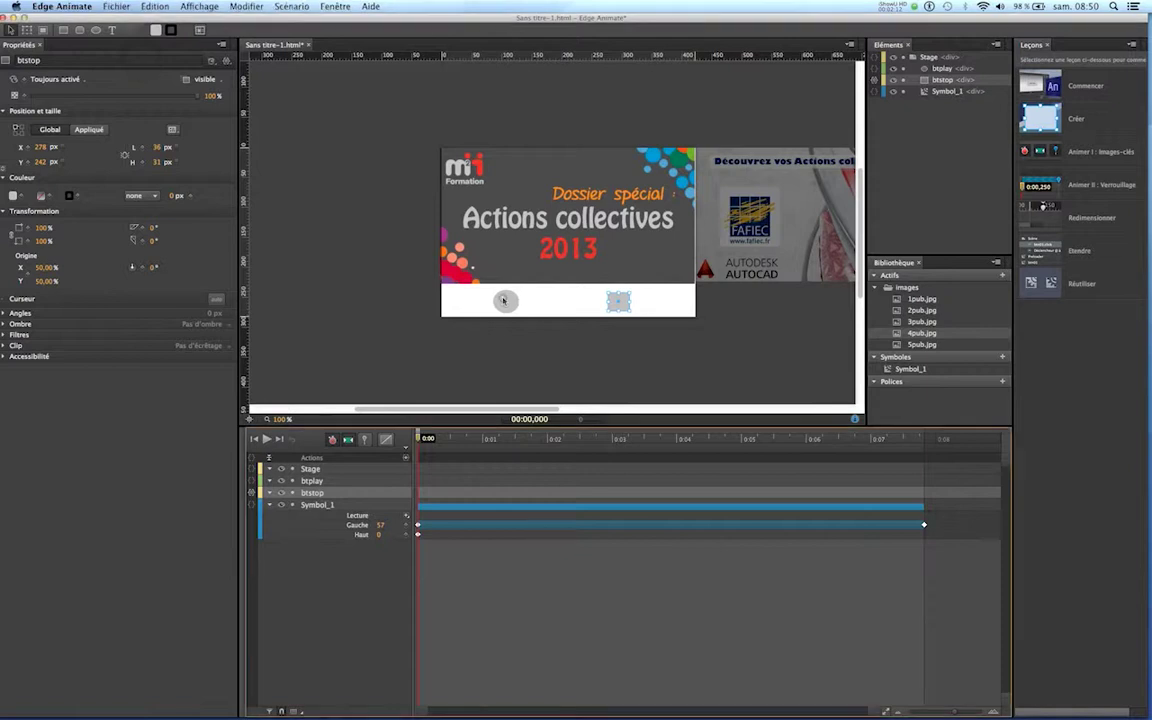
pyautogui.click(505, 301)
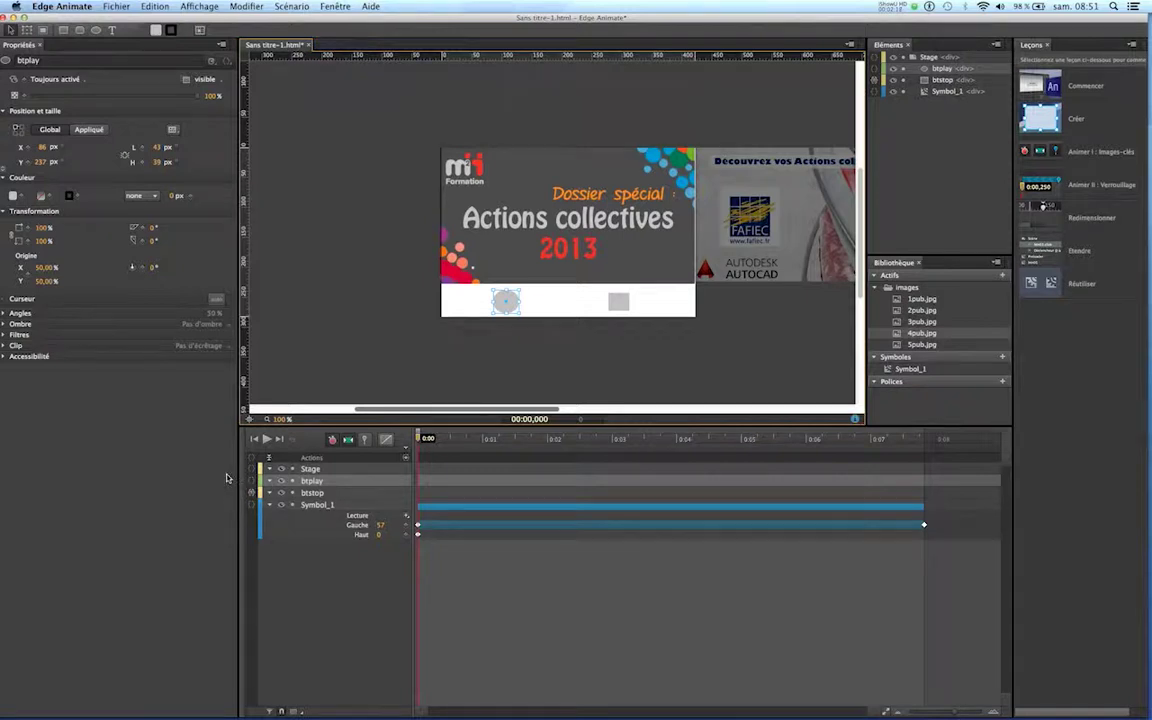
pyautogui.click(253, 481)
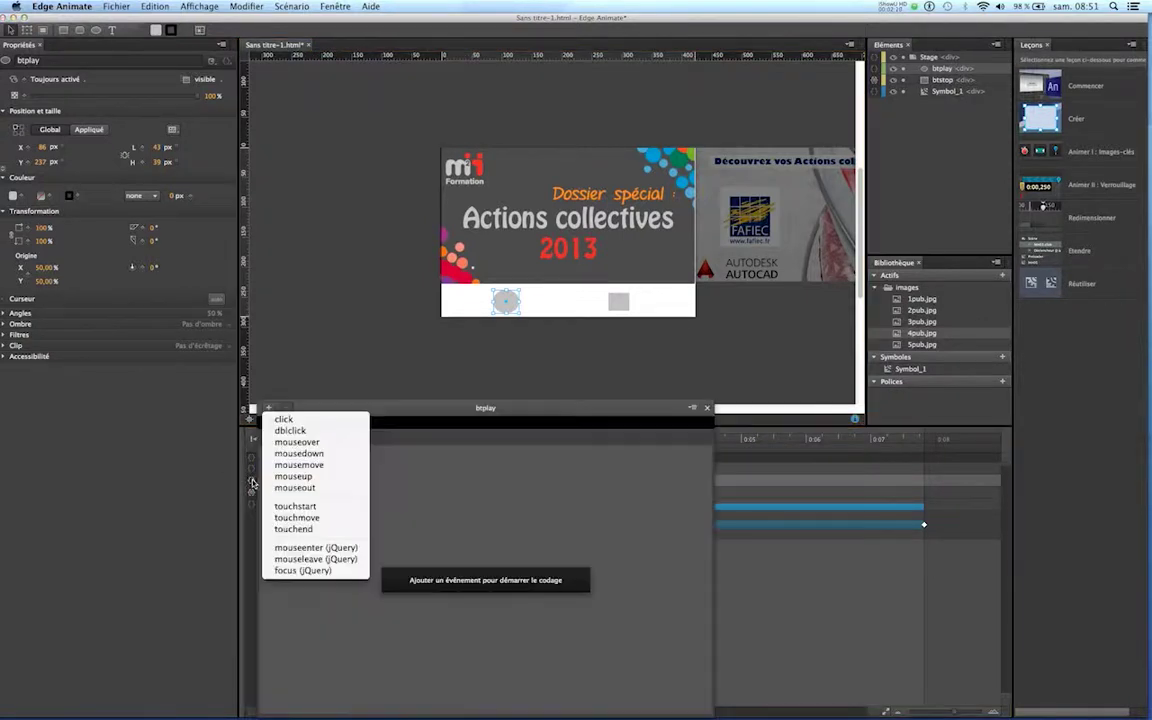
pyautogui.click(284, 420)
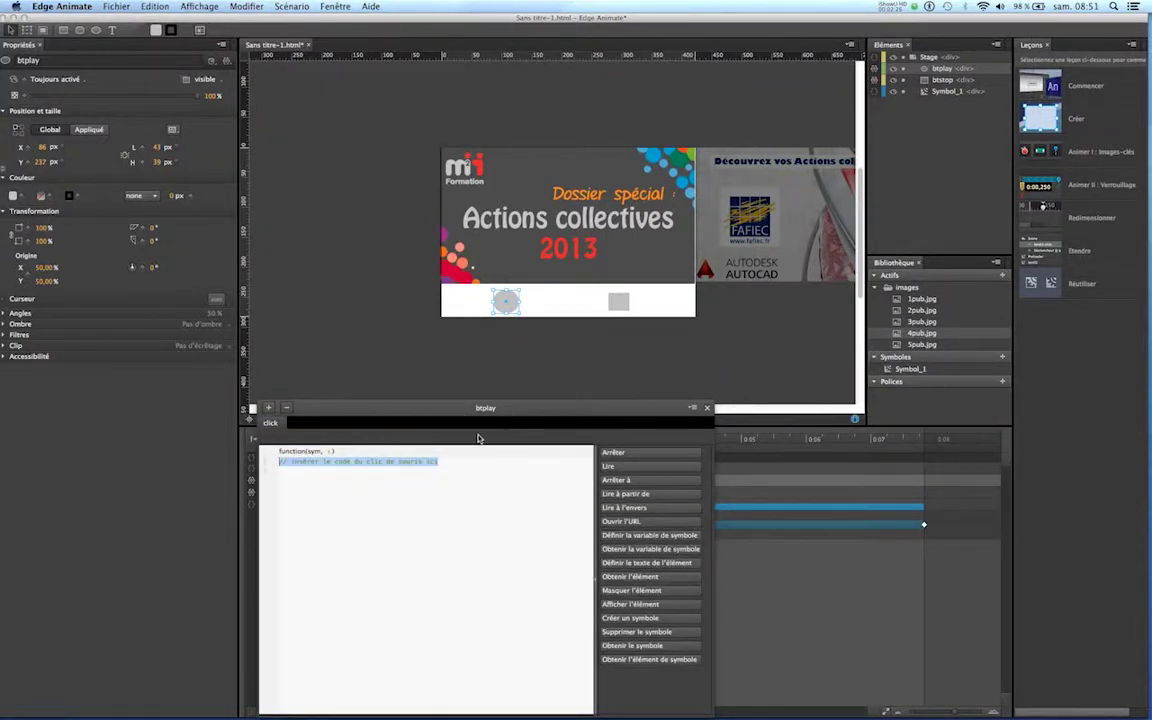
pyautogui.click(617, 467)
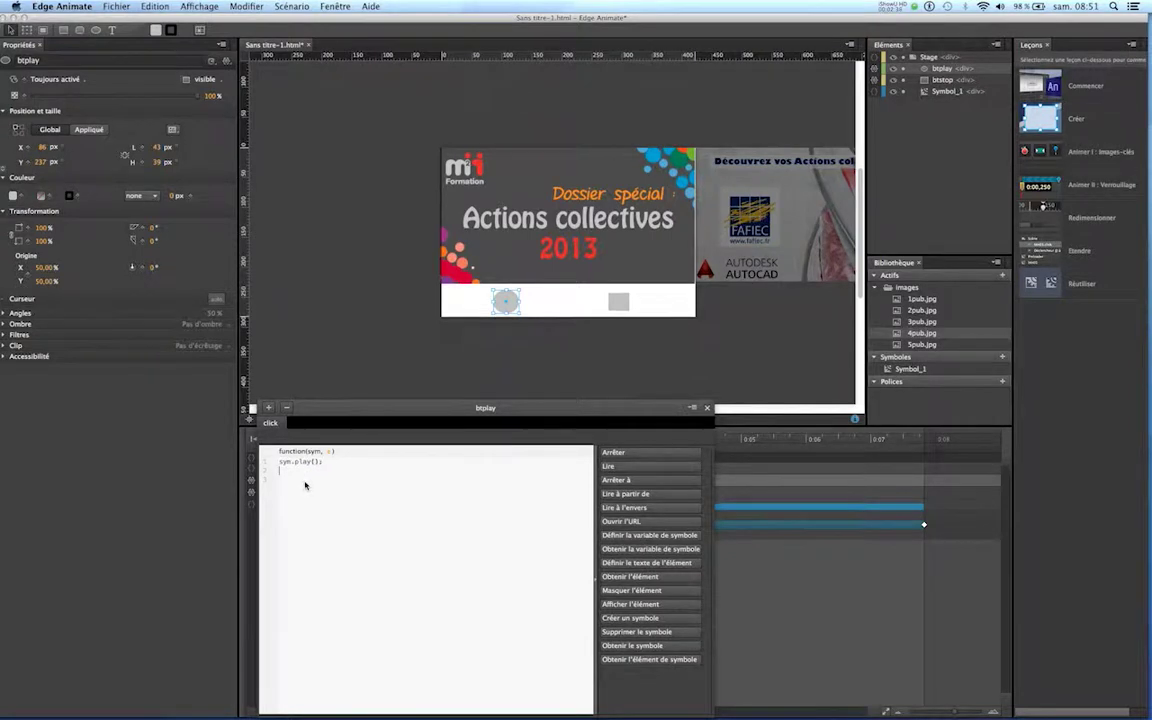
pyautogui.click(707, 408)
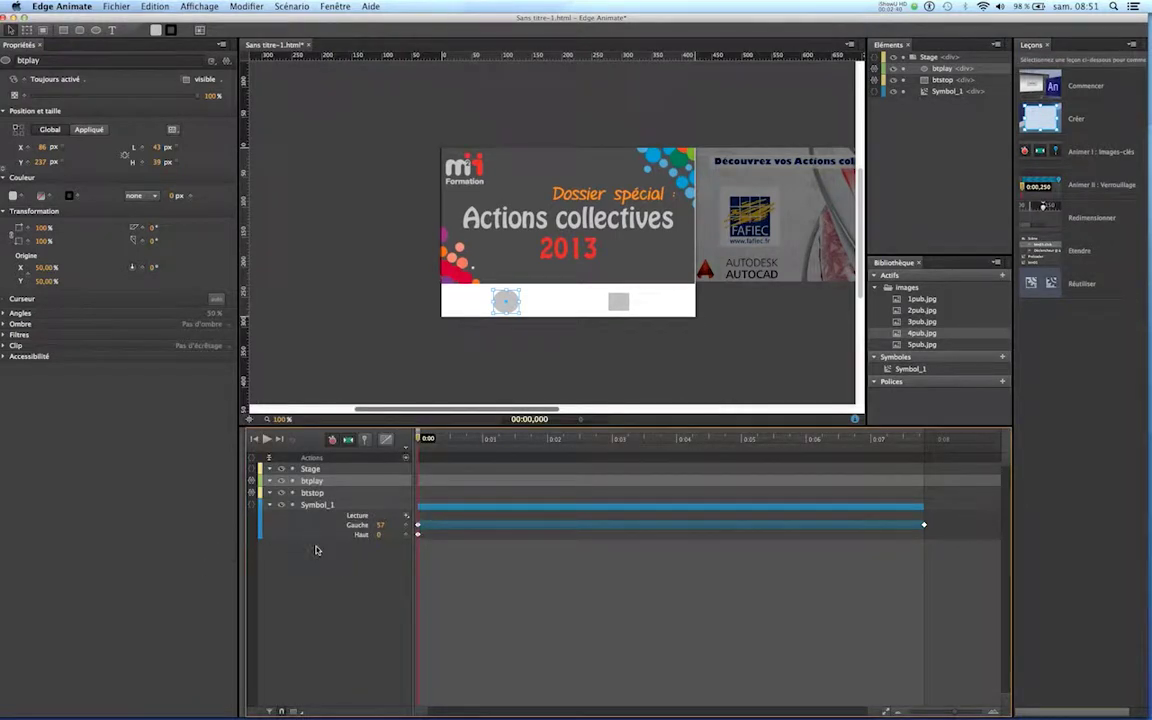
# Step: Preview the composition in Safari again to check the banner with both buttons, and return to Edge Animate
pyautogui.press('super+Return')
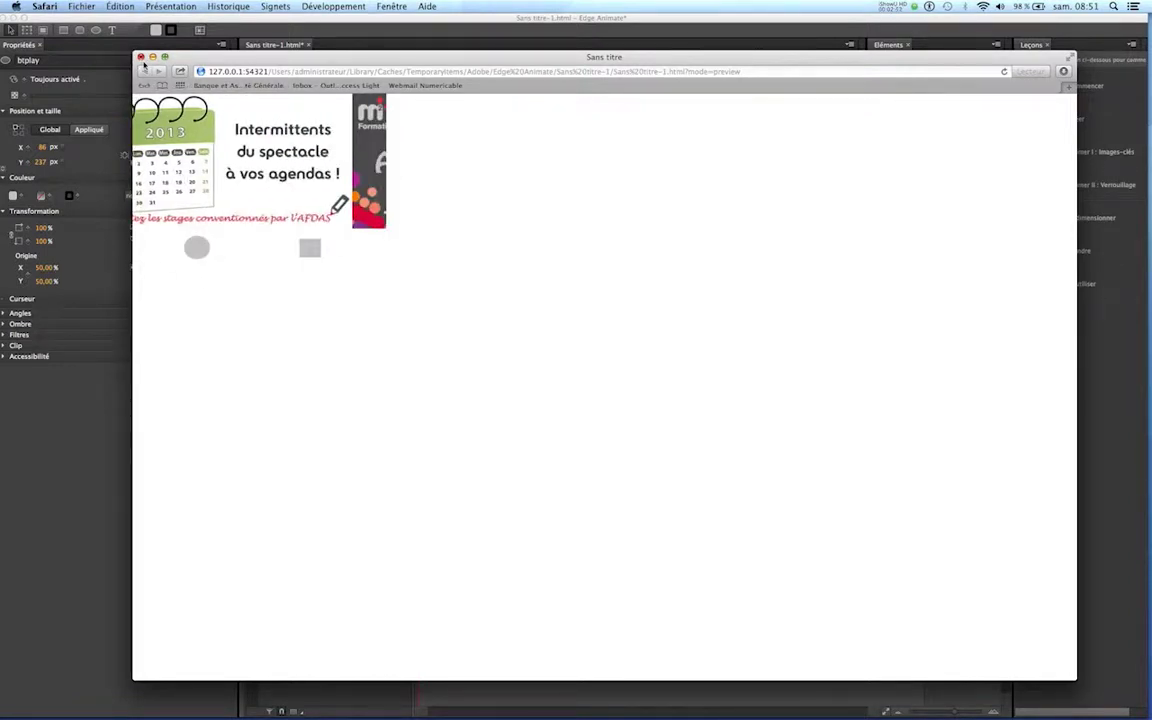
pyautogui.click(141, 57)
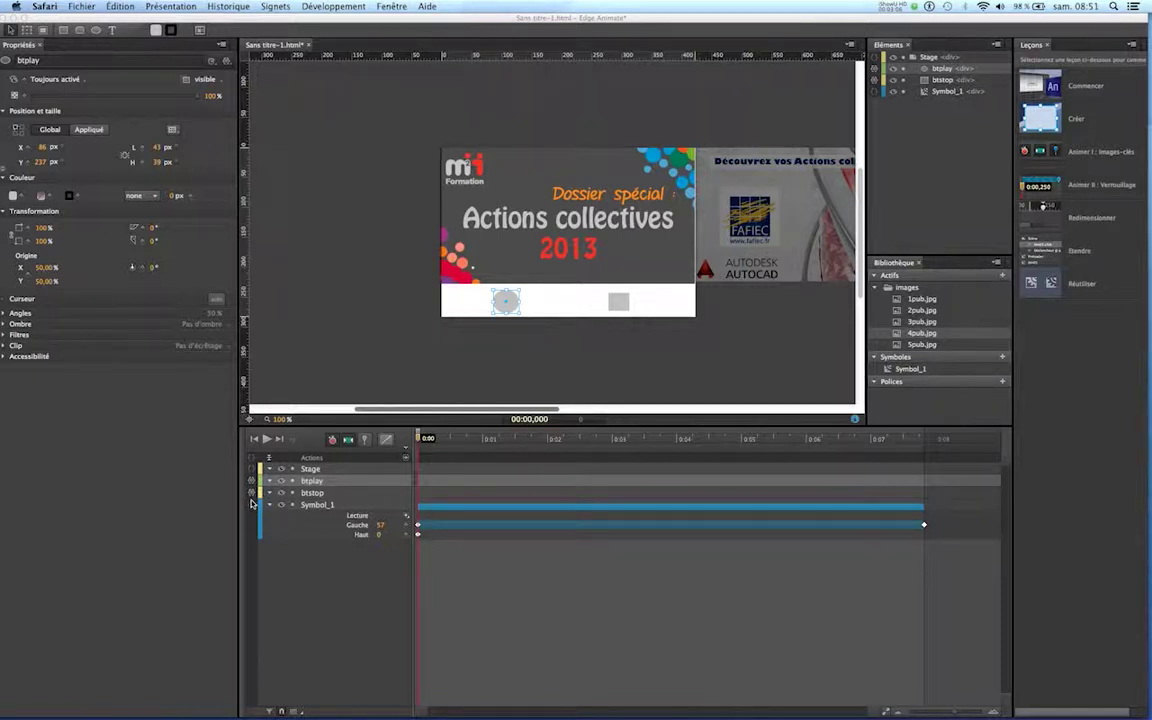
pyautogui.click(465, 588)
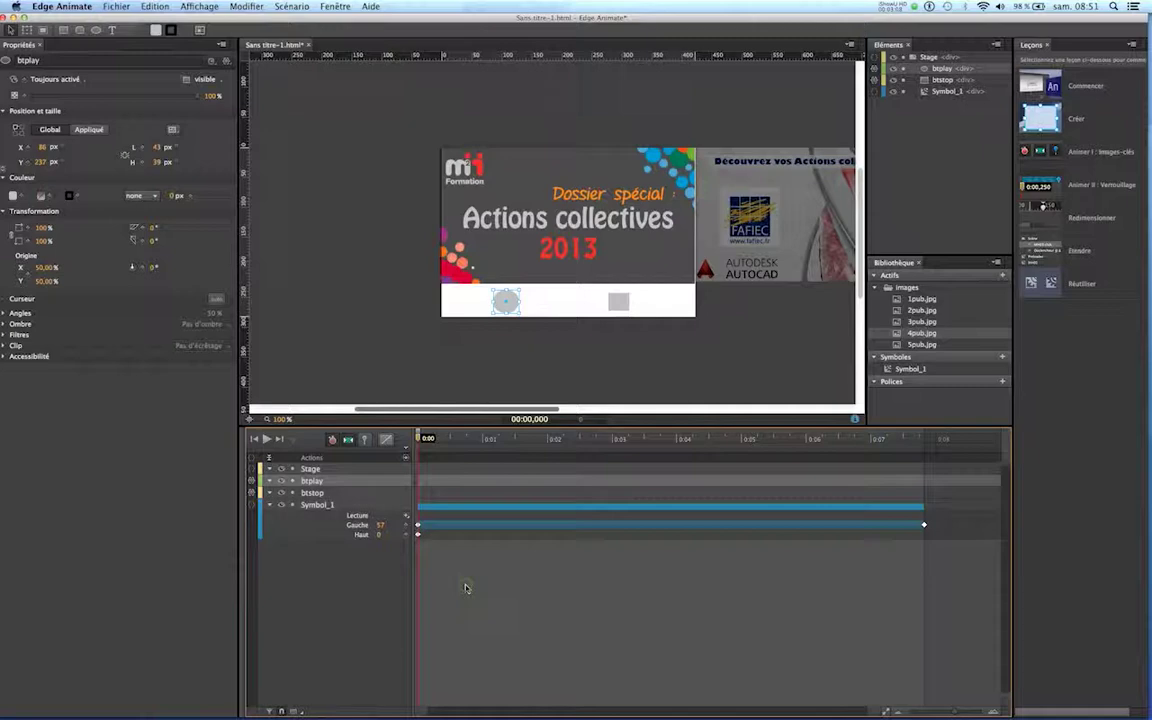